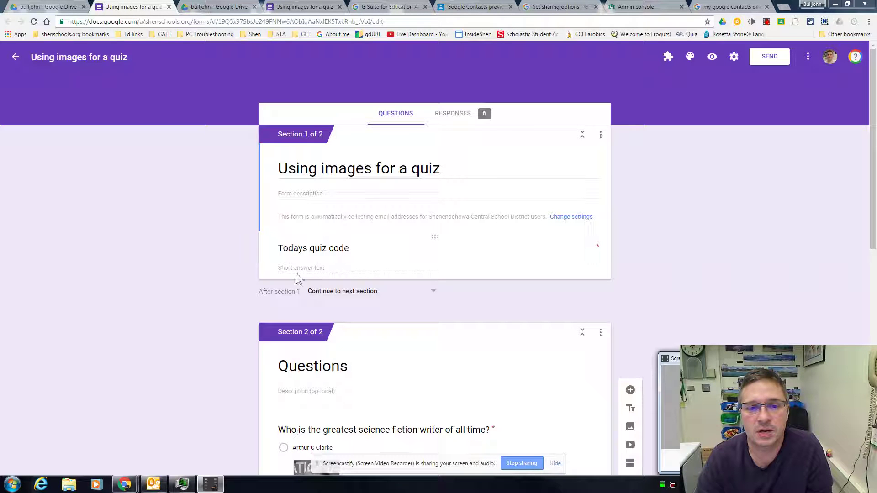
- Verify the quiz code question's data validation: Number, Equal to 6478, with a custom error message
{"action": "left_click", "coordinate": [331, 249]}
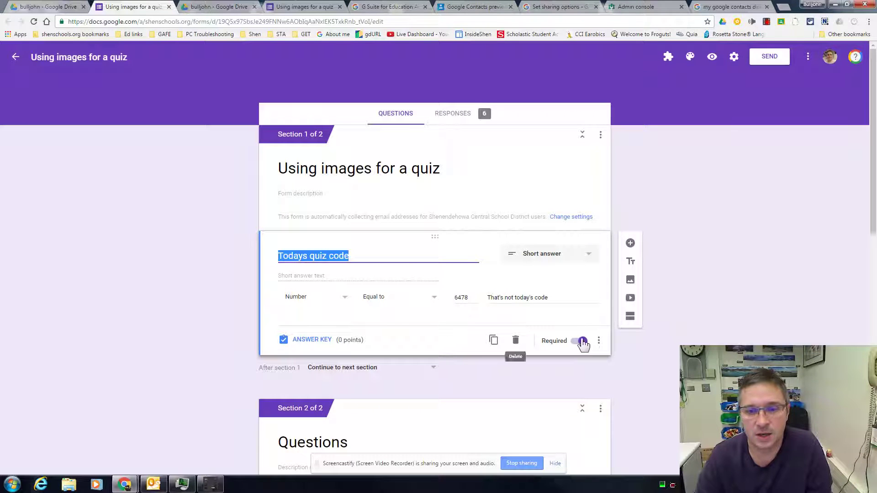
{"action": "left_click", "coordinate": [599, 342]}
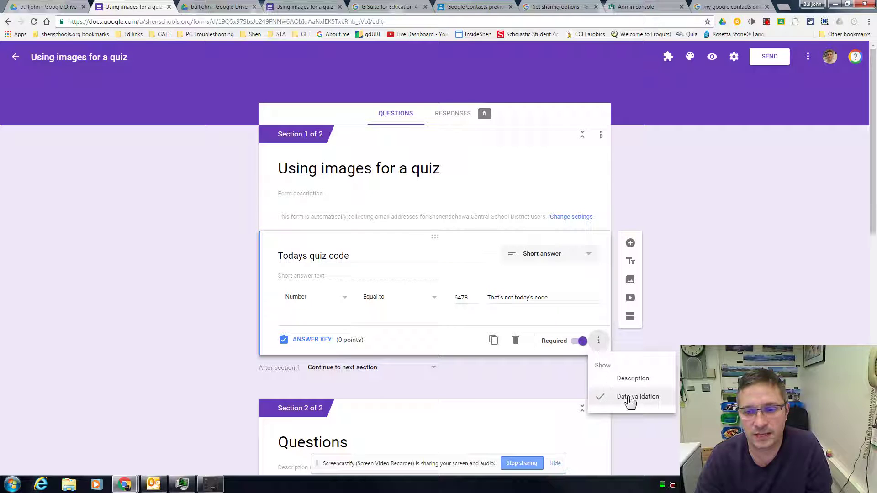
{"action": "left_click", "coordinate": [263, 299]}
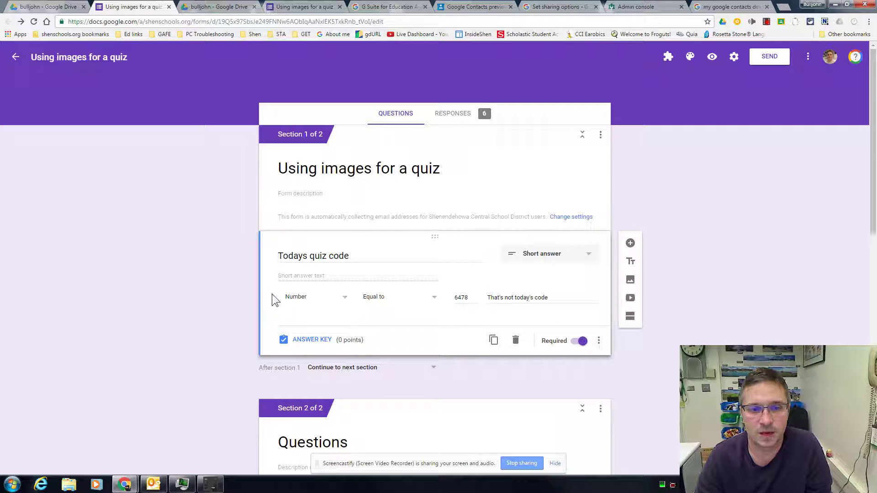
{"action": "left_click", "coordinate": [298, 305]}
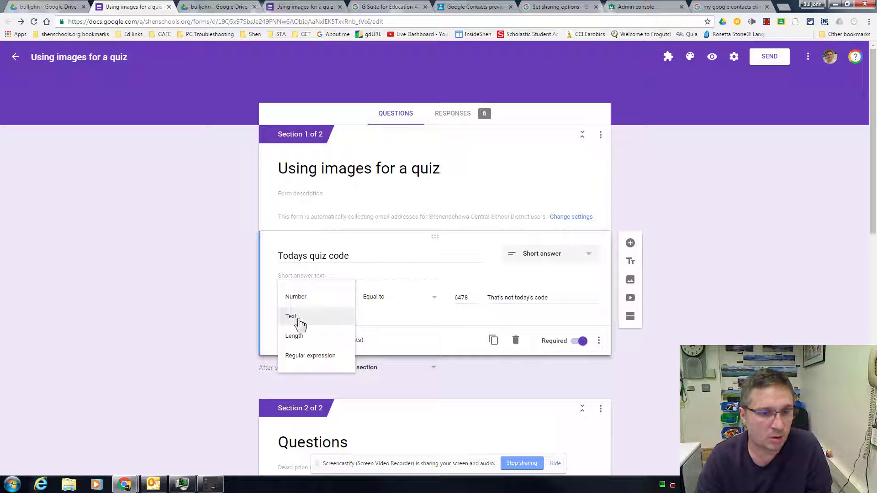
{"action": "left_click", "coordinate": [268, 306]}
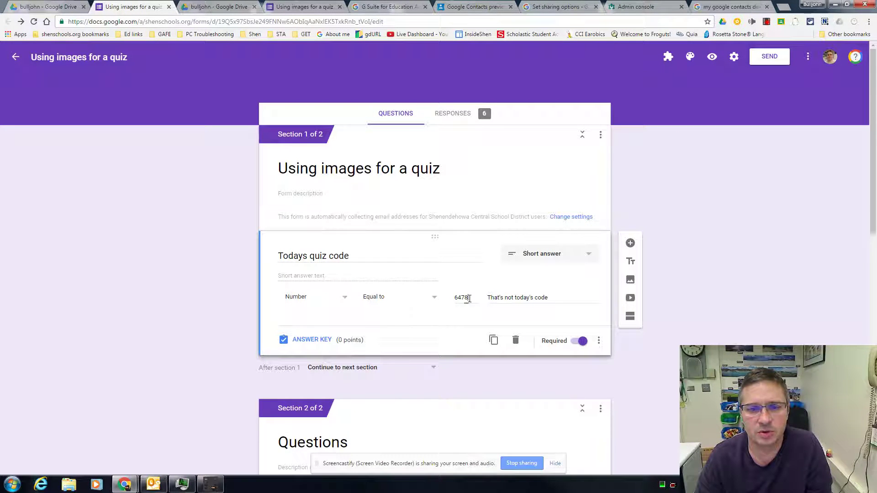
{"action": "left_click_drag", "start_coordinate": [472, 298], "coordinate": [453, 298]}
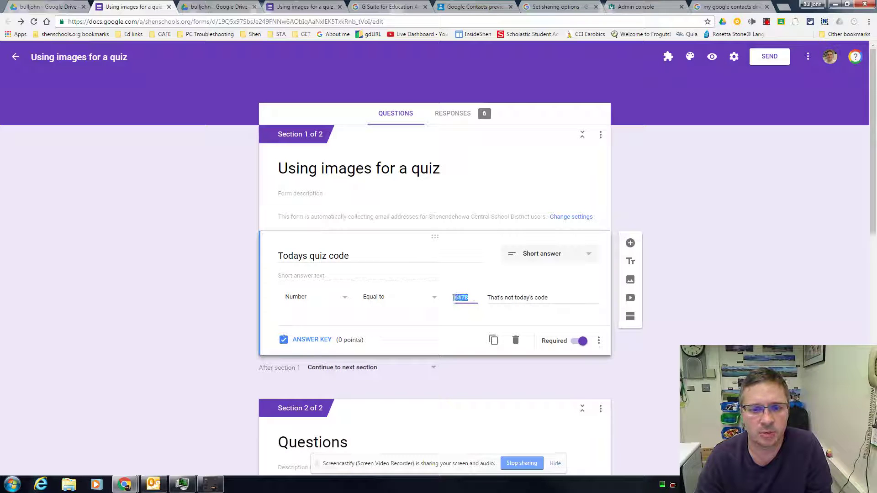
{"action": "left_click", "coordinate": [500, 299]}
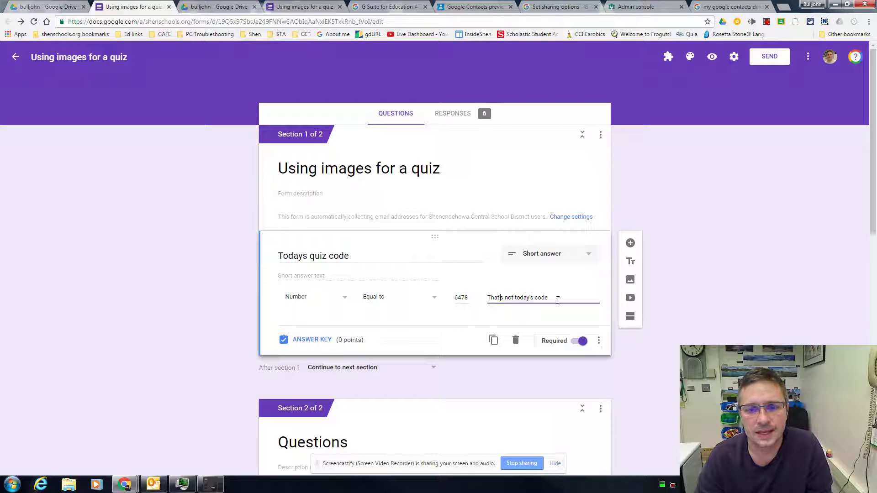
{"action": "left_click", "coordinate": [663, 341]}
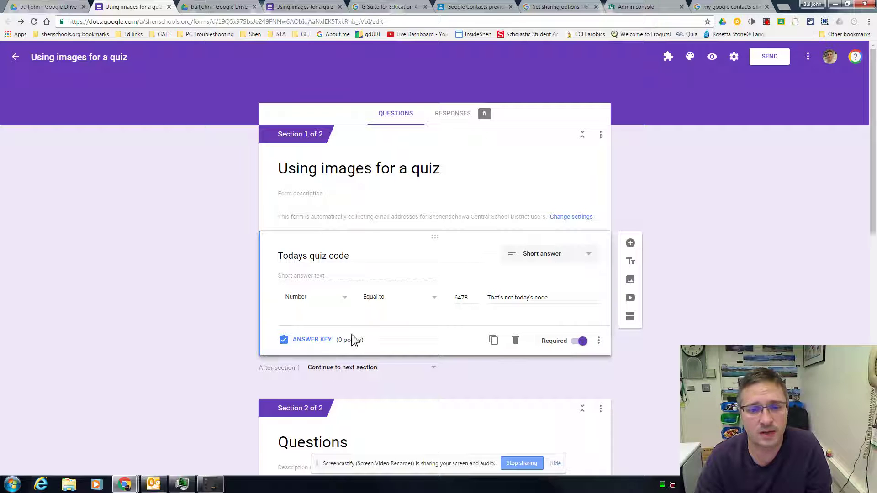
{"action": "scroll", "coordinate": [219, 418], "scroll_direction": "down", "scroll_amount": 4}
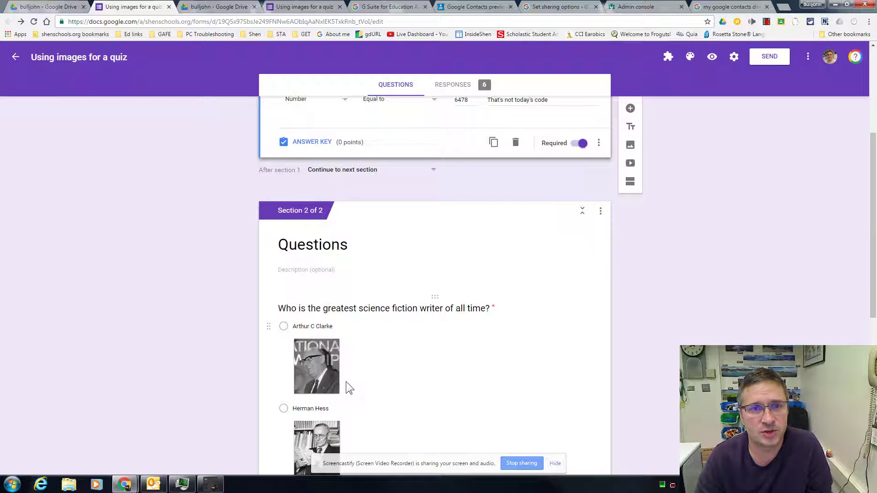
{"action": "left_click", "coordinate": [295, 8]}
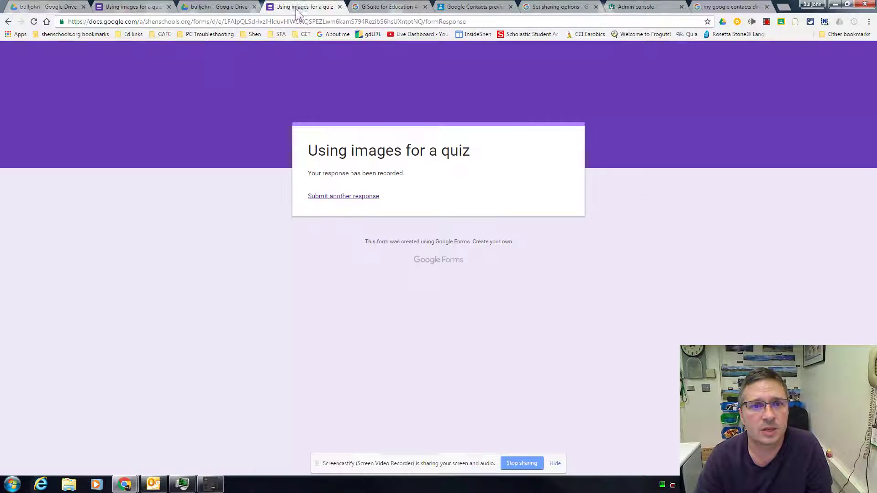
- Start a new quiz response and enter the wrong code 5325 to trigger the validation error
{"action": "left_click", "coordinate": [341, 199]}
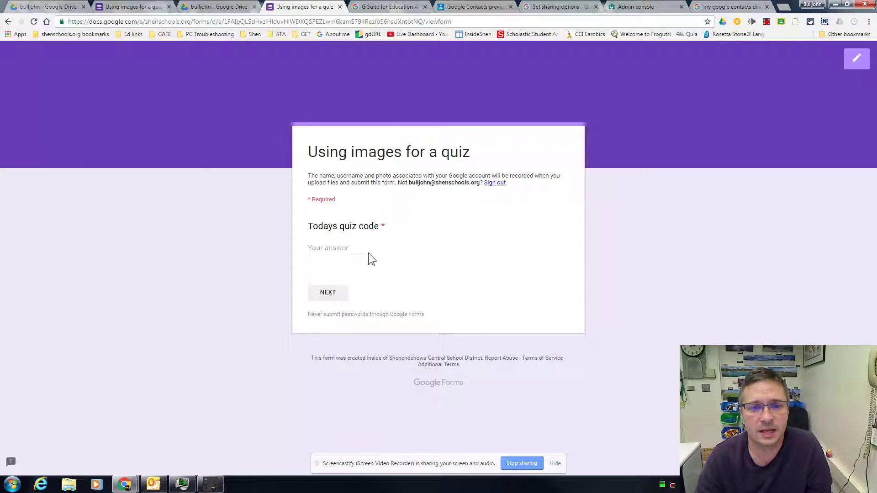
{"action": "type", "text": "5325"}
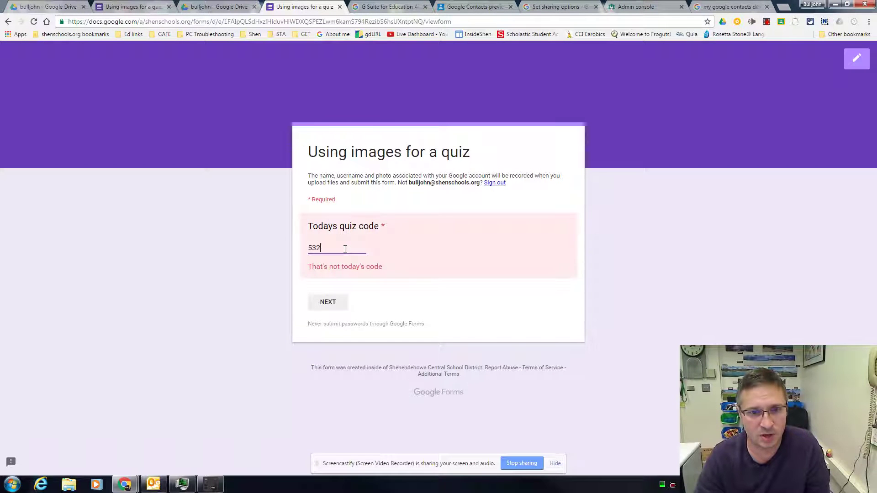
{"action": "left_click", "coordinate": [328, 302]}
{"action": "left_click", "coordinate": [328, 302]}
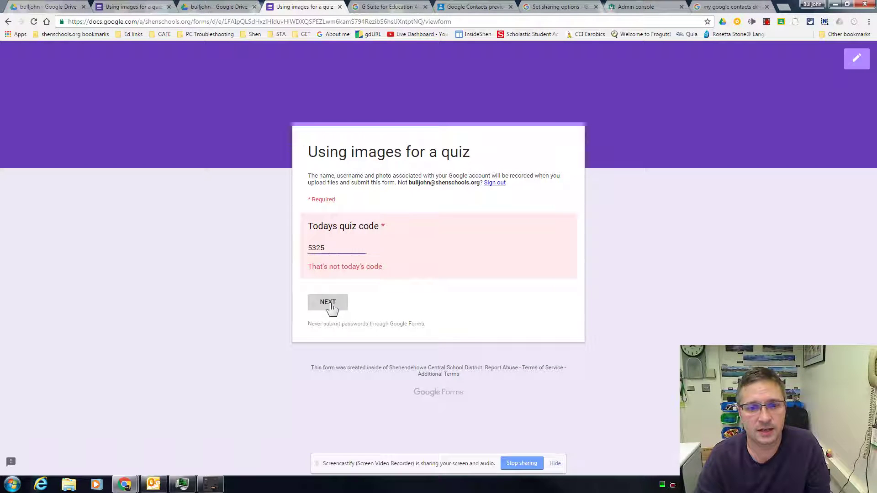
{"action": "left_click_drag", "start_coordinate": [325, 248], "coordinate": [288, 247]}
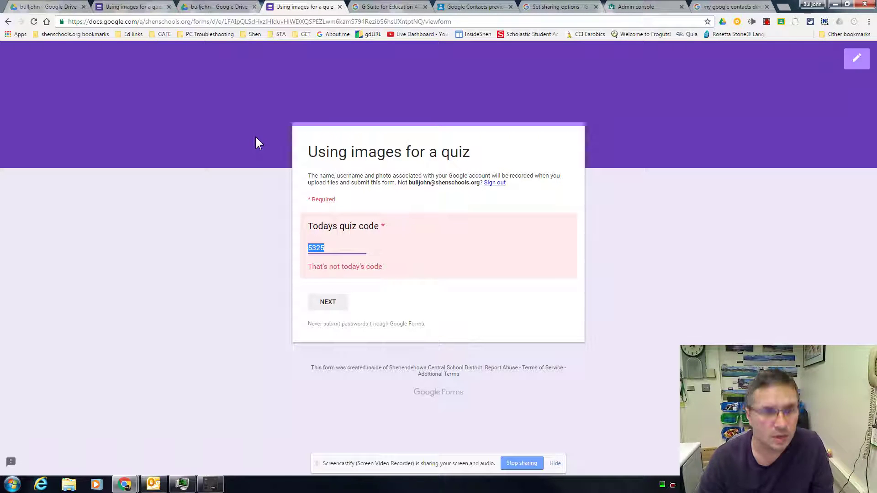
- Replace the code with 6478 and advance to the Questions section
{"action": "left_click", "coordinate": [140, 5]}
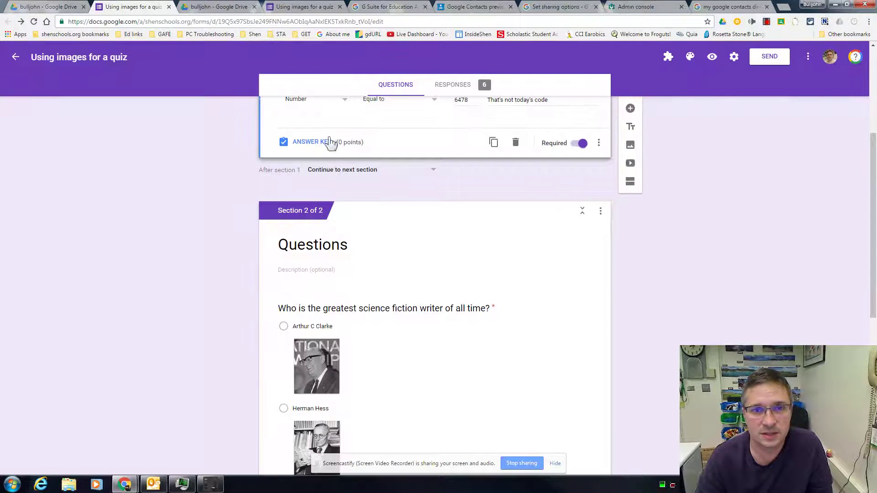
{"action": "left_click", "coordinate": [294, 8]}
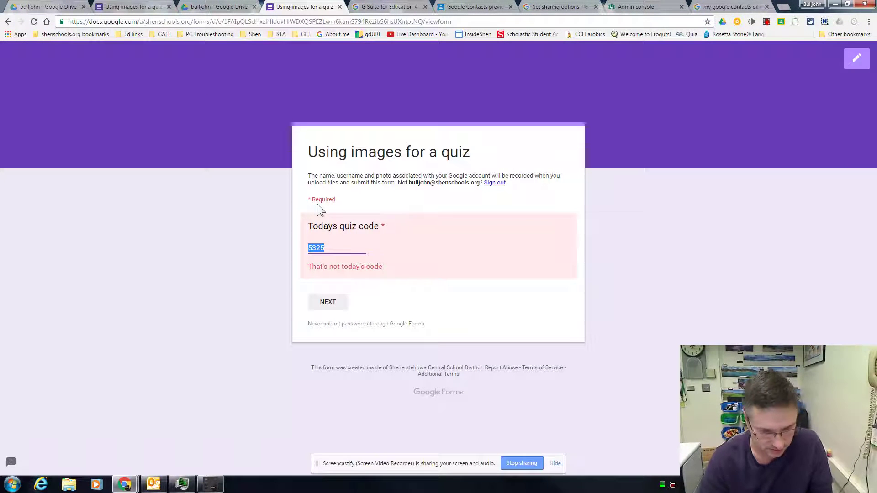
{"action": "type", "text": "6478"}
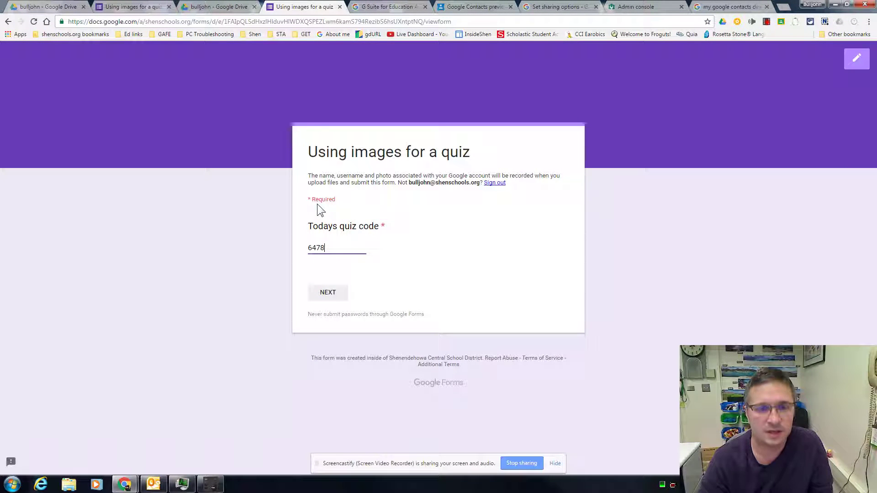
{"action": "left_click", "coordinate": [333, 295]}
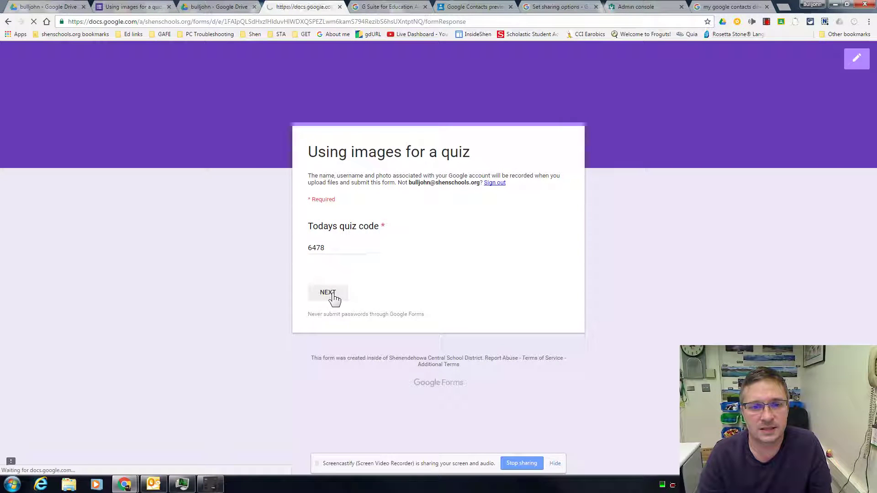
{"action": "scroll", "coordinate": [263, 297], "scroll_direction": "down", "scroll_amount": 2}
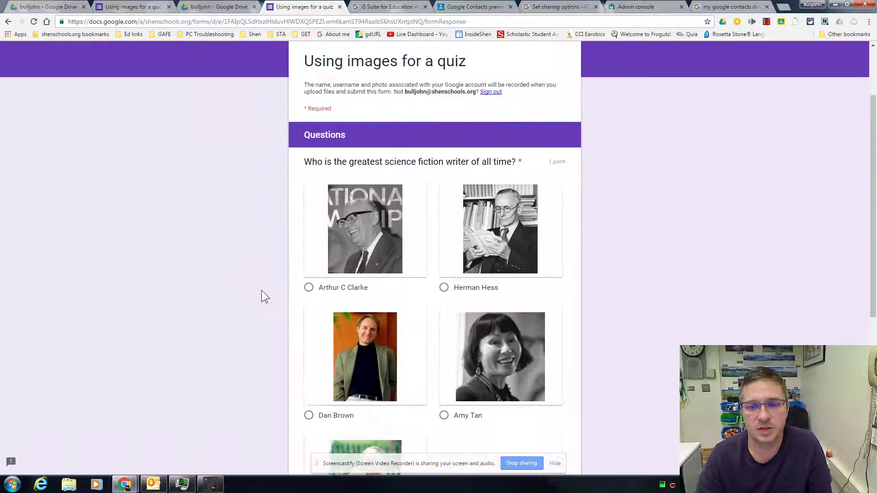
{"action": "scroll", "coordinate": [262, 293], "scroll_direction": "up", "scroll_amount": 1}
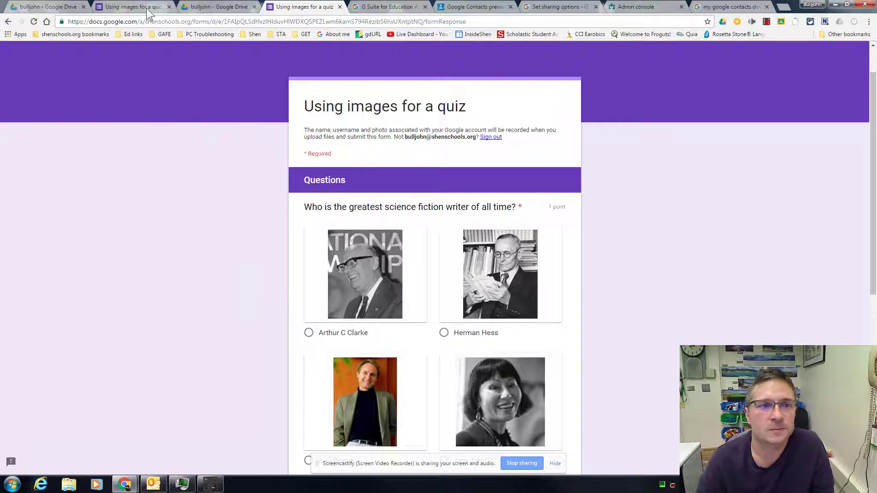
- In the editor, go past the image answer choices and select the 'Upload a picture of your favorite author' question
{"action": "left_click", "coordinate": [146, 7]}
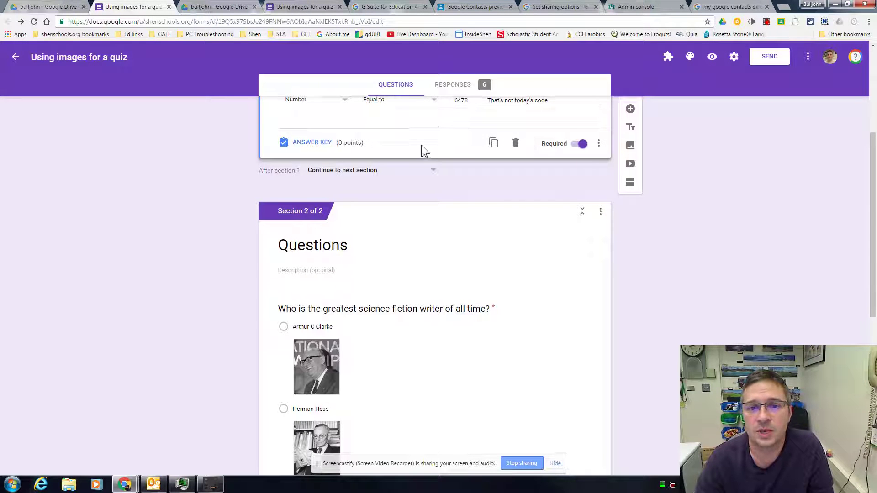
{"action": "scroll", "coordinate": [422, 147], "scroll_direction": "up", "scroll_amount": 1}
{"action": "left_click_drag", "start_coordinate": [471, 145], "coordinate": [455, 145]}
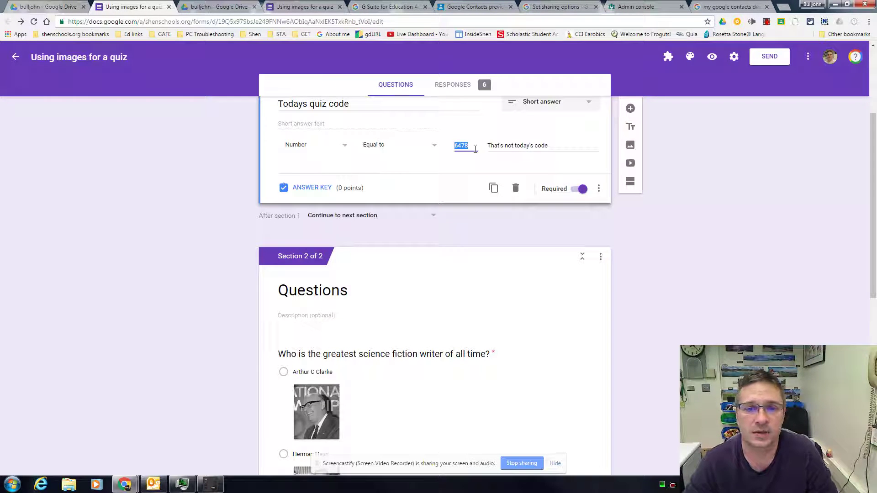
{"action": "scroll", "coordinate": [418, 360], "scroll_direction": "down", "scroll_amount": 4}
{"action": "scroll", "coordinate": [424, 338], "scroll_direction": "up", "scroll_amount": 2}
{"action": "scroll", "coordinate": [426, 333], "scroll_direction": "up", "scroll_amount": 1}
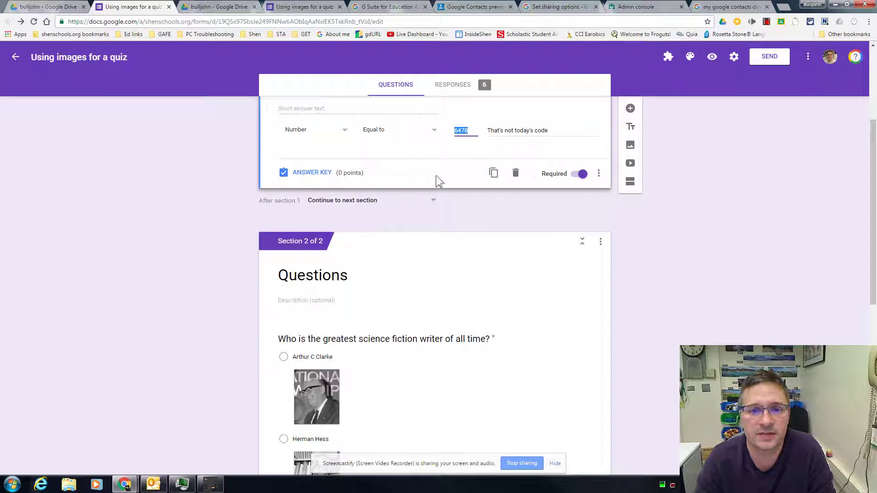
{"action": "scroll", "coordinate": [252, 197], "scroll_direction": "down", "scroll_amount": 2}
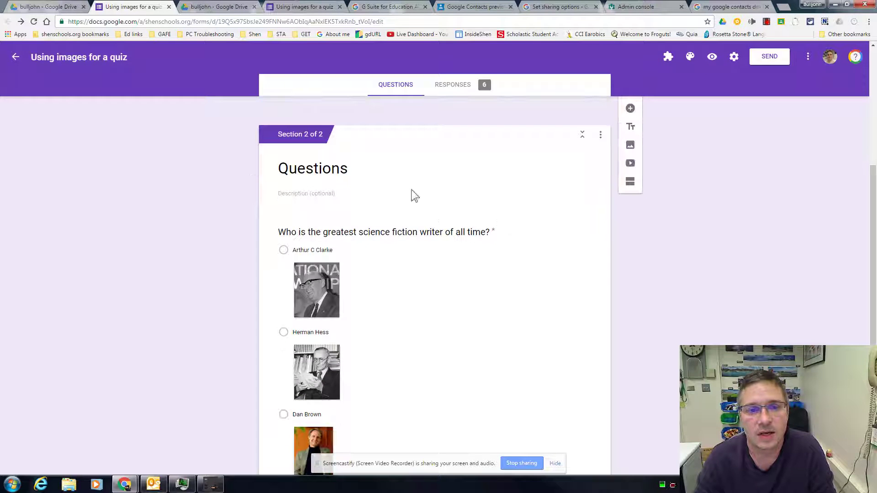
{"action": "scroll", "coordinate": [350, 341], "scroll_direction": "down", "scroll_amount": 3}
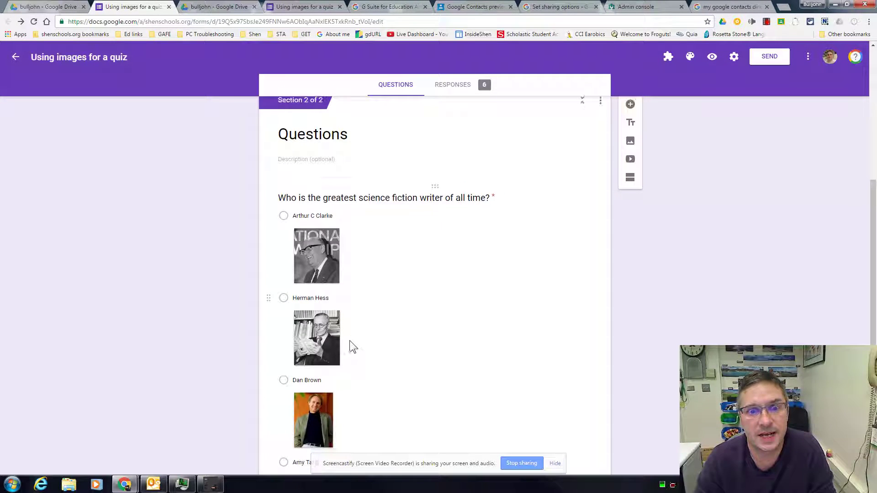
{"action": "scroll", "coordinate": [353, 345], "scroll_direction": "down", "scroll_amount": 3}
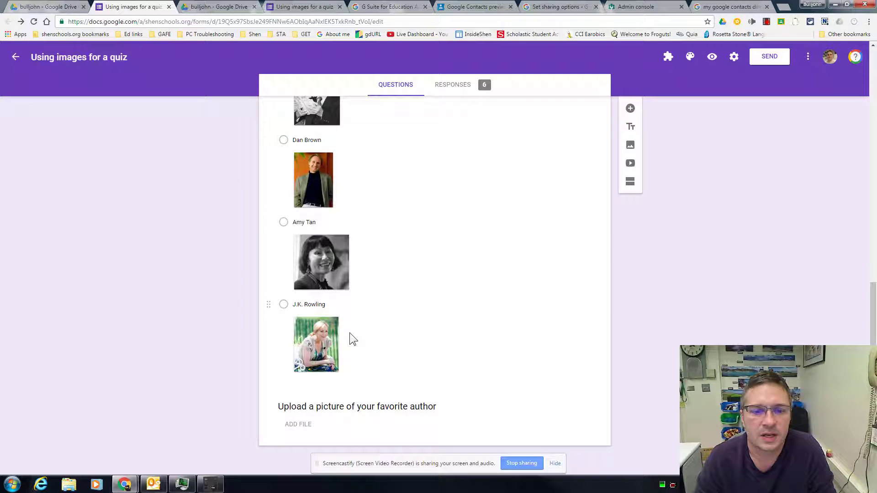
{"action": "left_click", "coordinate": [405, 421]}
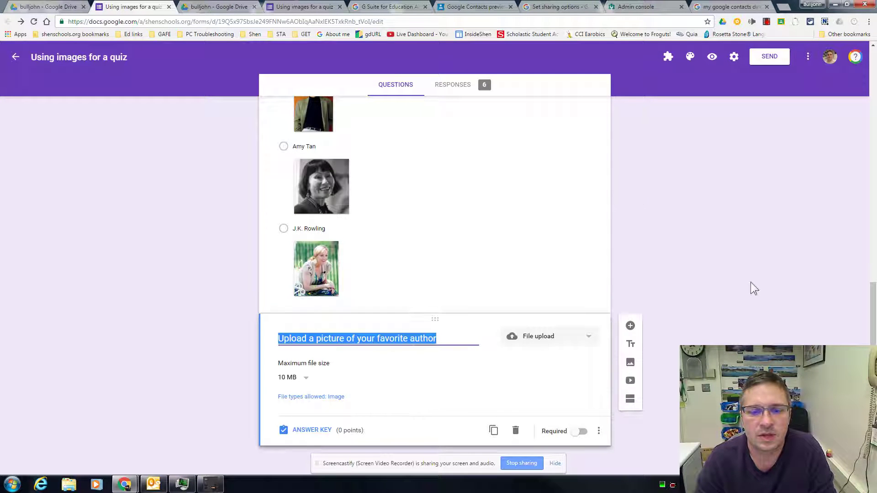
- Keep the upload question as File upload, limited to images with a 10 MB maximum size
{"action": "scroll", "coordinate": [601, 323], "scroll_direction": "up", "scroll_amount": 1}
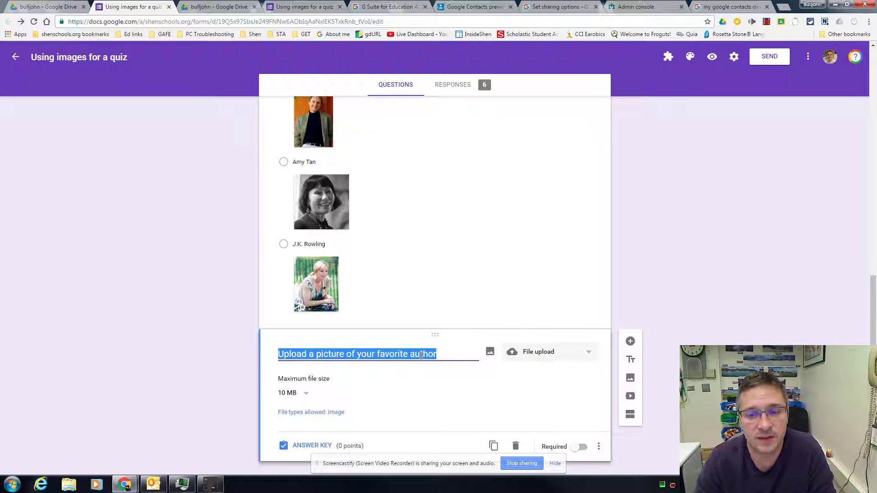
{"action": "left_click", "coordinate": [539, 356]}
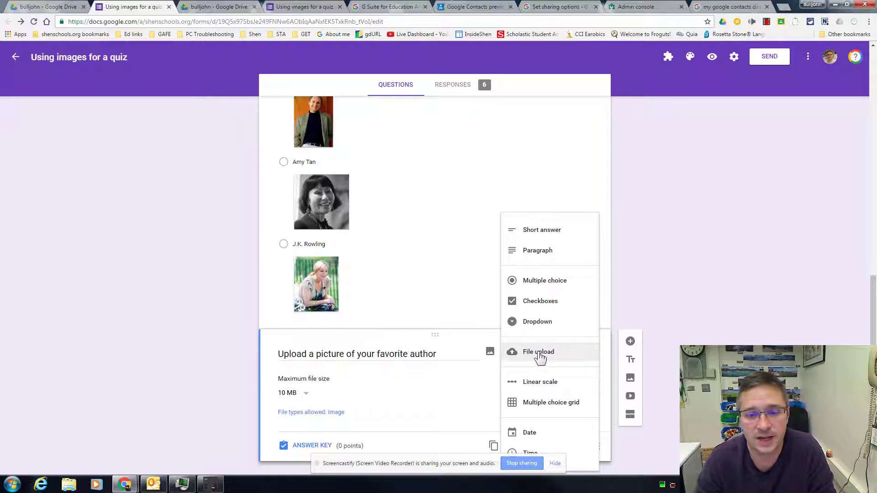
{"action": "left_click", "coordinate": [258, 365]}
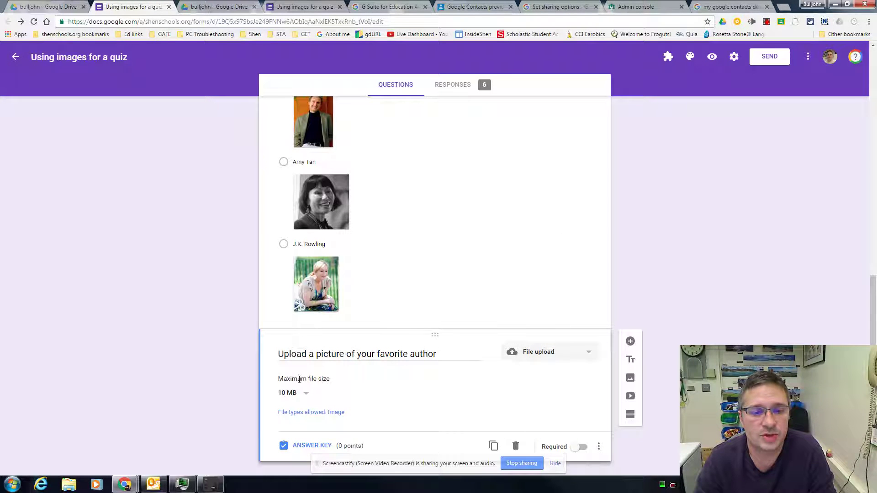
{"action": "left_click", "coordinate": [298, 394]}
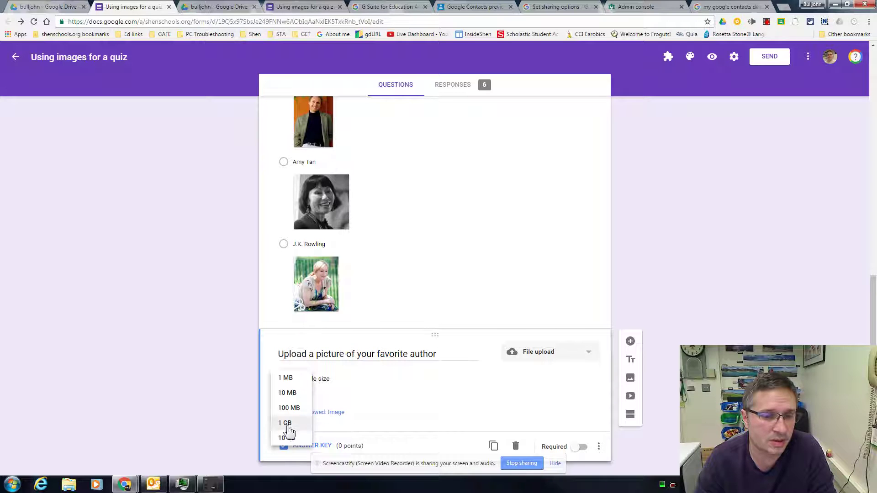
{"action": "left_click", "coordinate": [282, 397]}
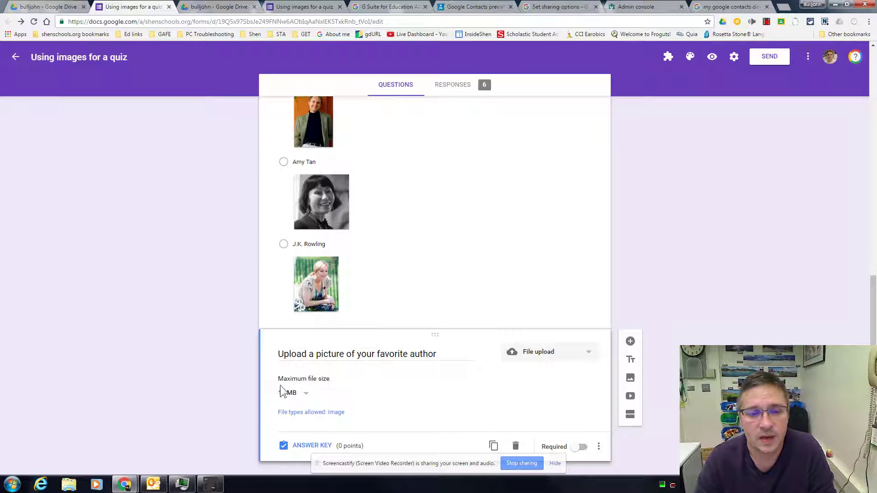
{"action": "left_click", "coordinate": [298, 413]}
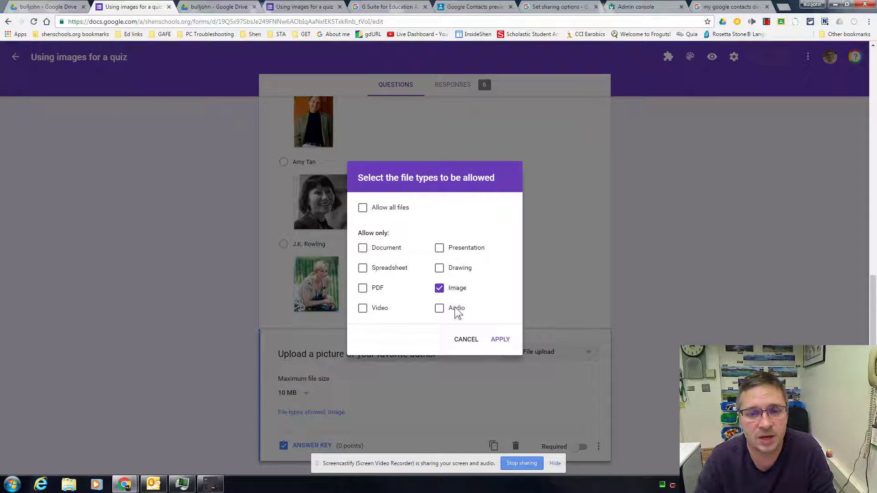
{"action": "left_click", "coordinate": [500, 342]}
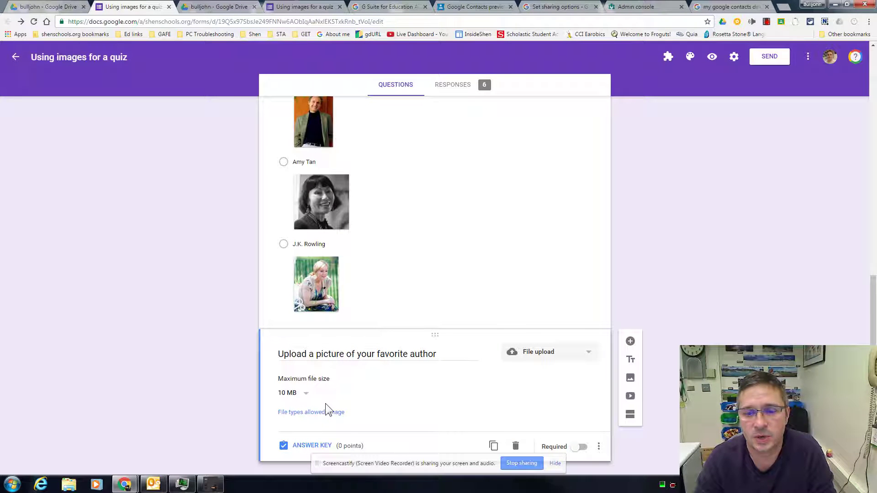
{"action": "left_click", "coordinate": [289, 5]}
- Answer Arthur C Clarke, attach the code image to the upload question, and submit the test response
{"action": "scroll", "coordinate": [268, 171], "scroll_direction": "down", "scroll_amount": 2}
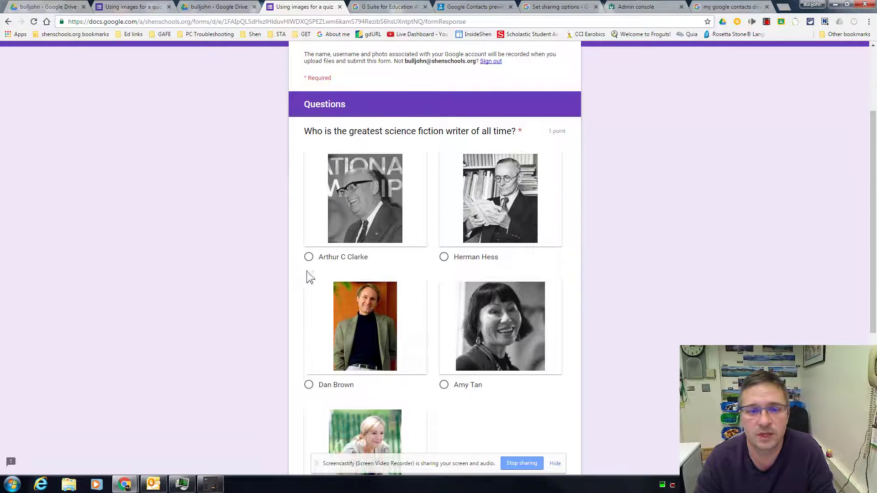
{"action": "left_click", "coordinate": [309, 257]}
{"action": "scroll", "coordinate": [255, 308], "scroll_direction": "down", "scroll_amount": 2}
{"action": "scroll", "coordinate": [255, 308], "scroll_direction": "down", "scroll_amount": 4}
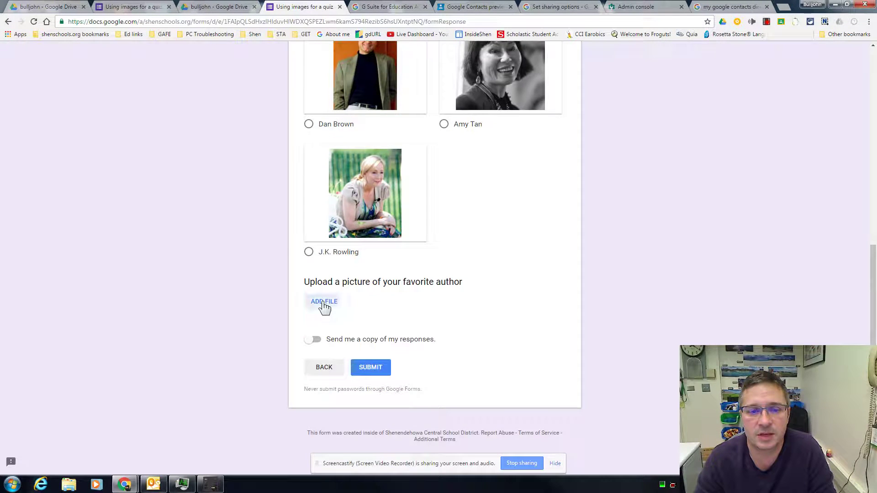
{"action": "left_click", "coordinate": [324, 303]}
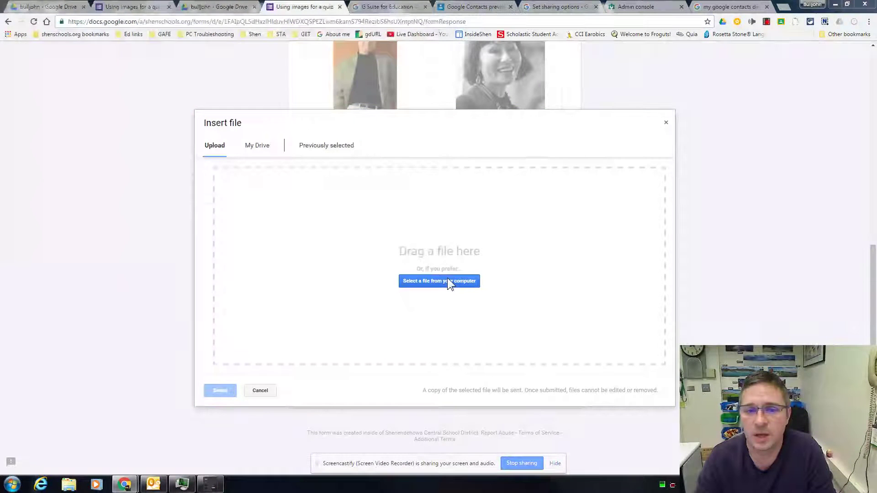
{"action": "left_click", "coordinate": [448, 282]}
{"action": "left_click", "coordinate": [253, 82]}
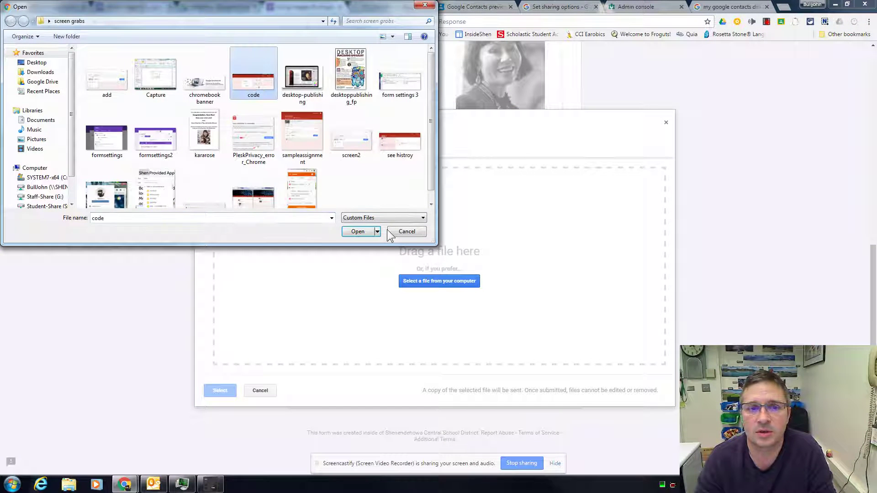
{"action": "left_click", "coordinate": [352, 233]}
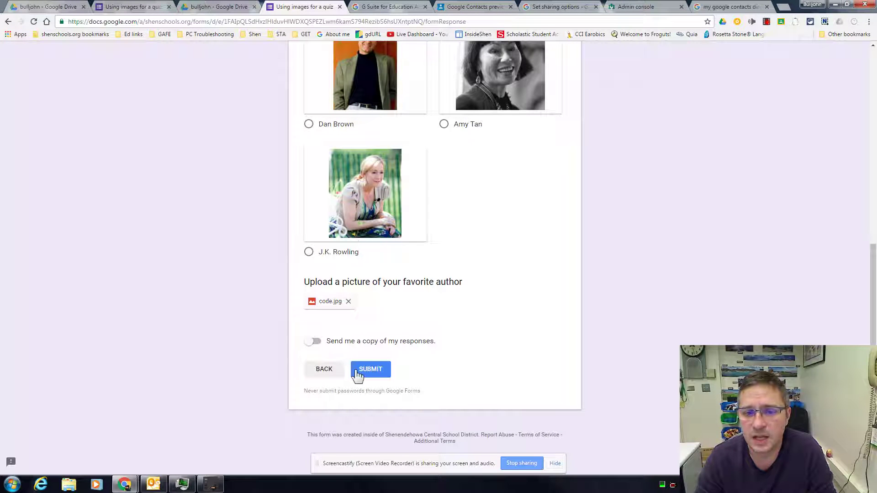
{"action": "left_click", "coordinate": [374, 370]}
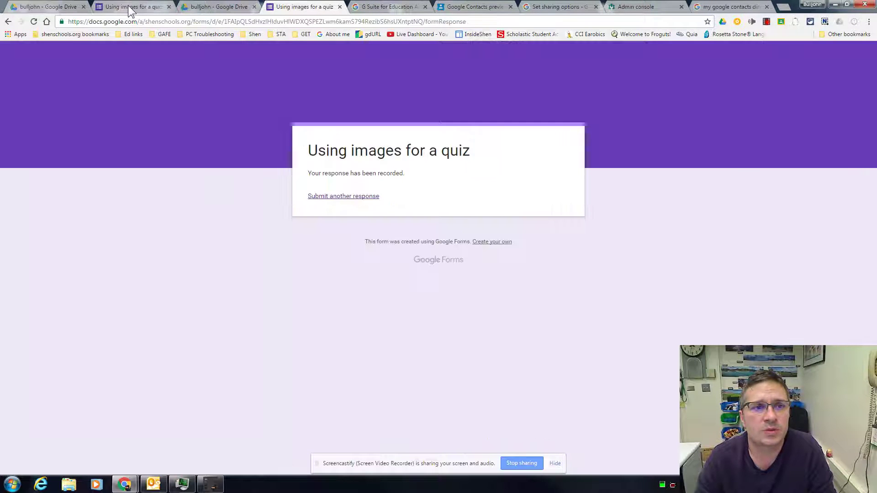
{"action": "left_click", "coordinate": [128, 6]}
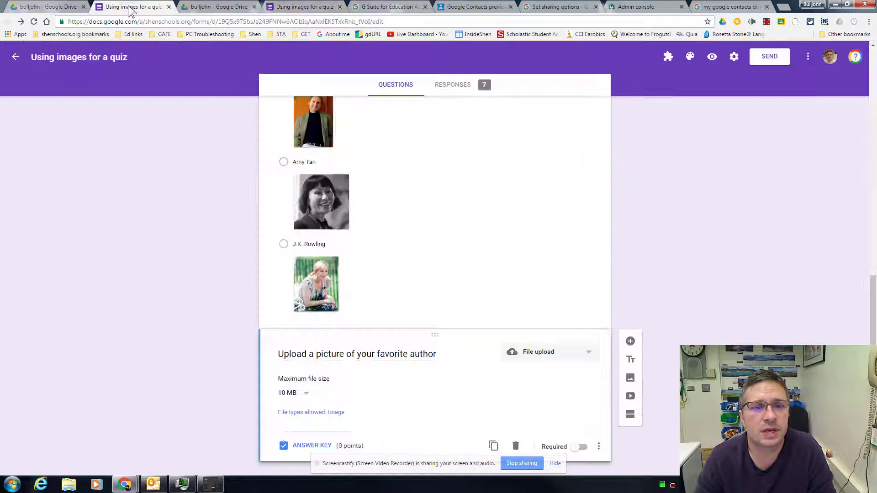
- Review the Responses summary of all 7 responses, including the uploaded files
{"action": "left_click", "coordinate": [459, 86]}
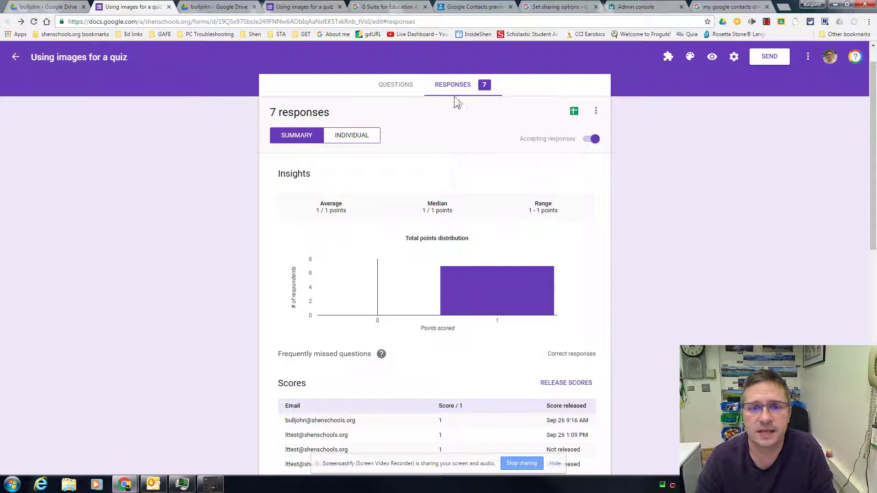
{"action": "scroll", "coordinate": [414, 215], "scroll_direction": "down", "scroll_amount": 6}
{"action": "scroll", "coordinate": [414, 215], "scroll_direction": "down", "scroll_amount": 5}
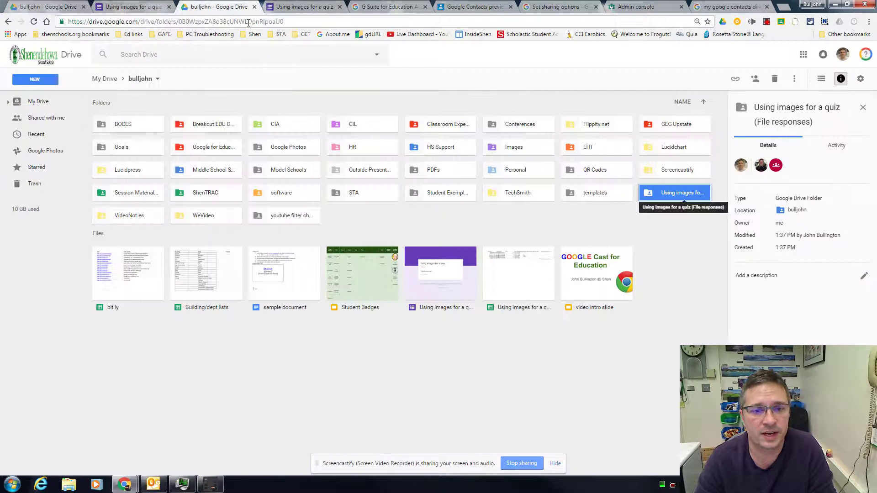
- Open the 'Using images for a quiz (File responses)' folder and its 'Upload a picture' subfolder, then go back up
{"action": "left_click", "coordinate": [495, 318]}
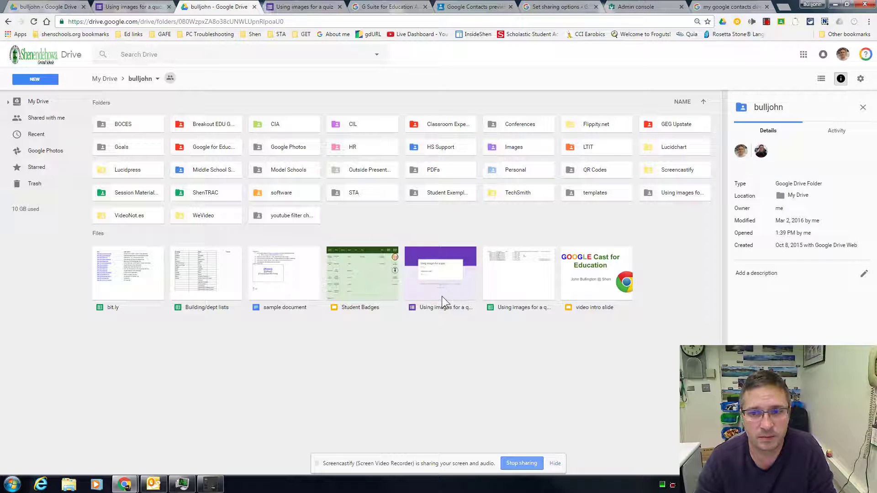
{"action": "left_click", "coordinate": [655, 194]}
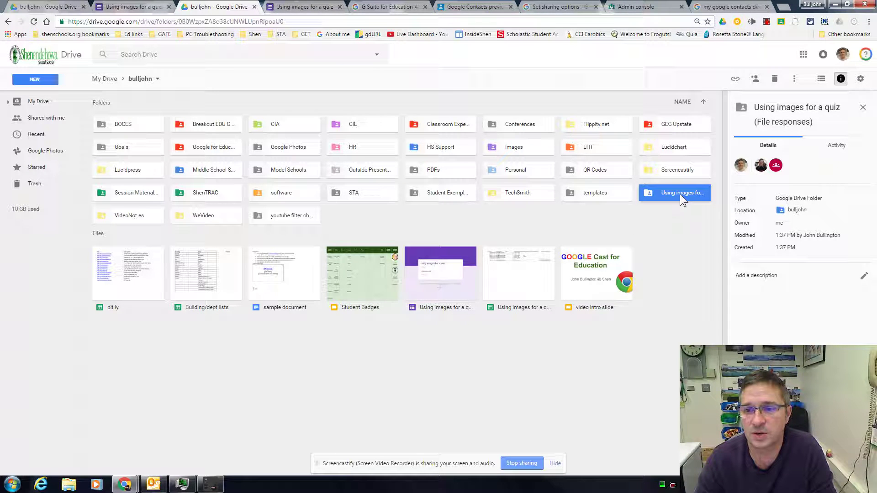
{"action": "double_click", "coordinate": [680, 194]}
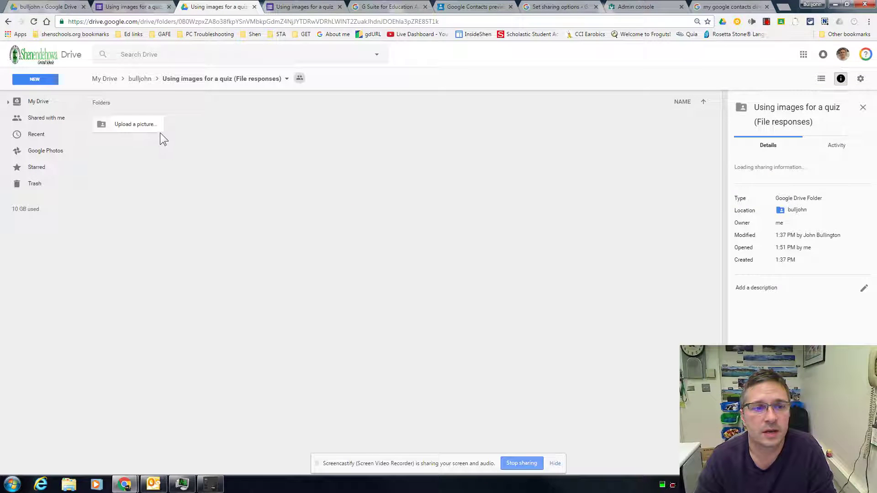
{"action": "double_click", "coordinate": [136, 129]}
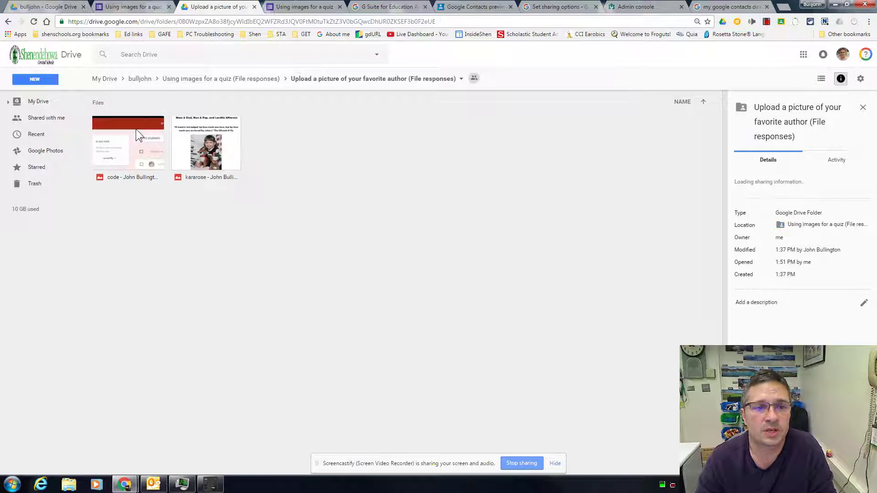
{"action": "left_click", "coordinate": [202, 79]}
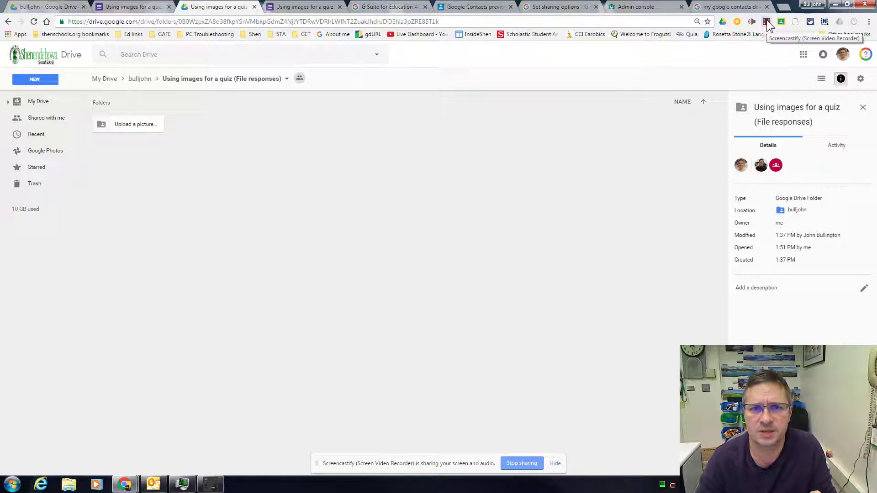
{"action": "left_click", "coordinate": [766, 21]}
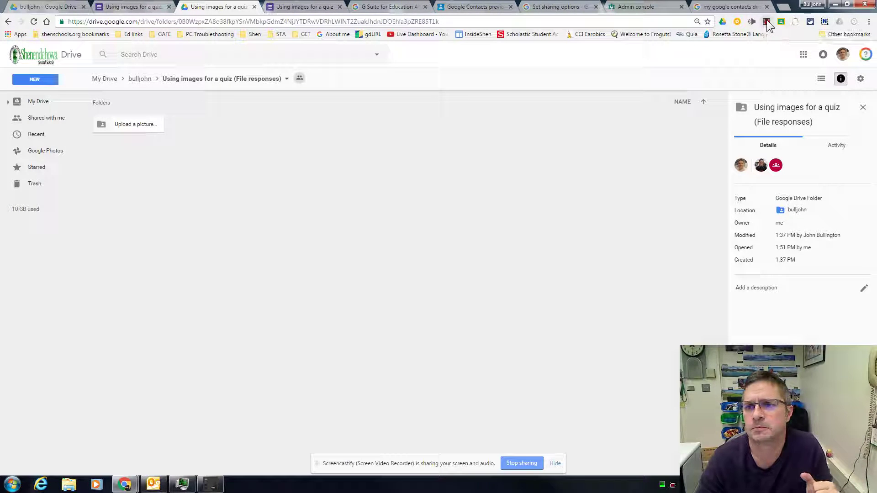